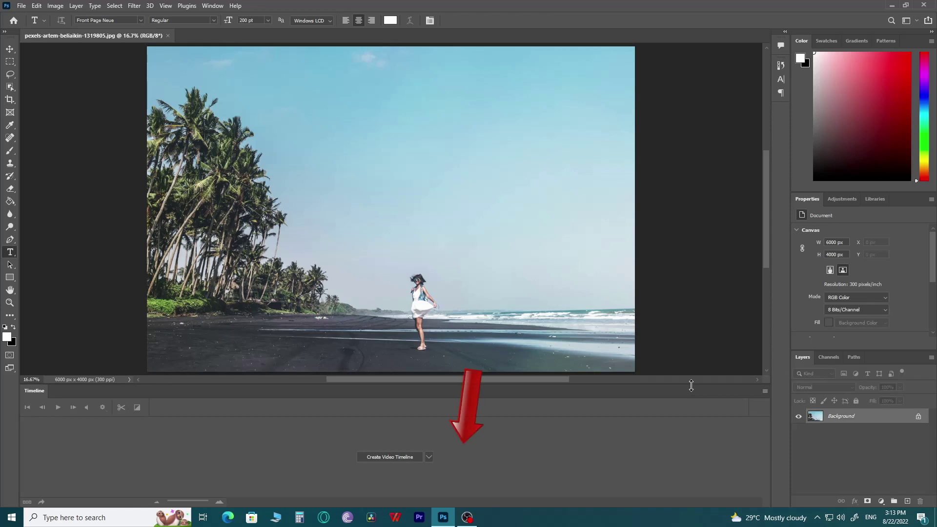
Open the Timeline panel and create a video timeline with the beach photo as Layer 0
left_click(212, 5)
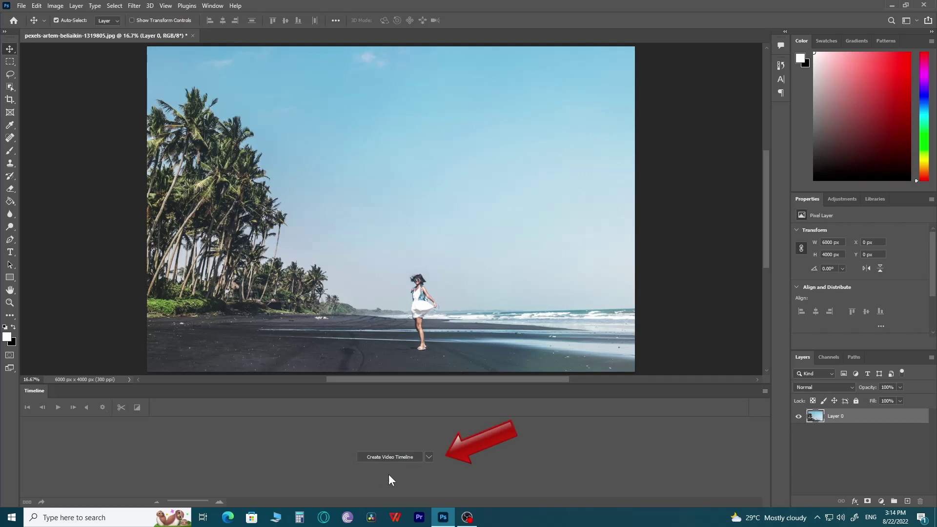
left_click(396, 455)
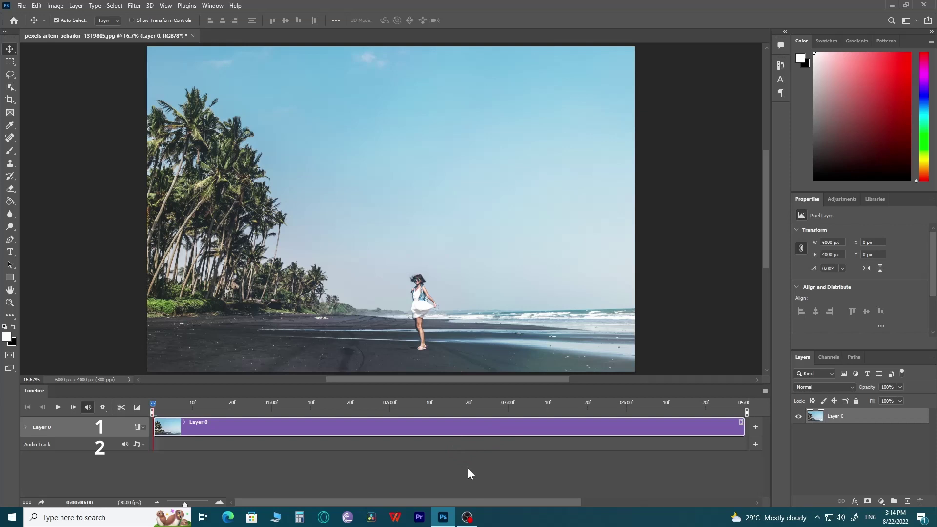
Add a horizontal text layer reading 'HOLIDAY ON MY MIND' on the photo
left_click(10, 254)
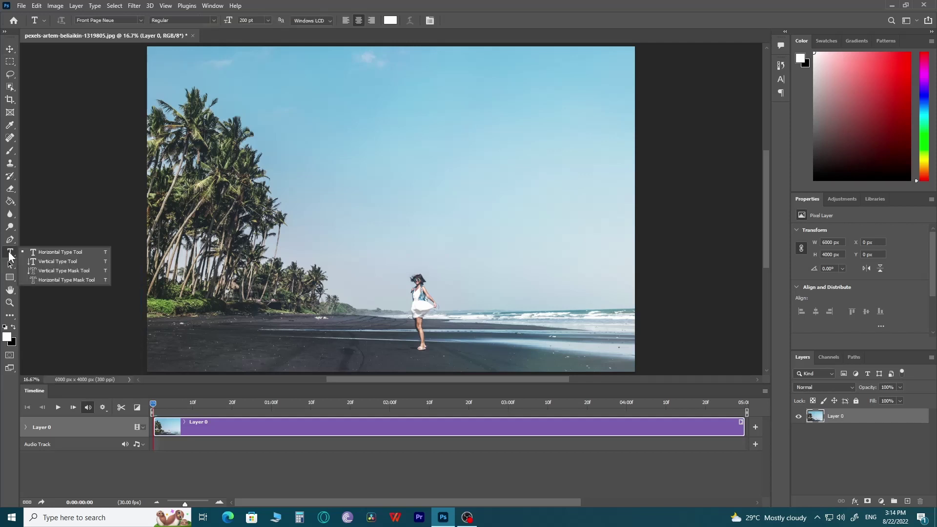
left_click(51, 253)
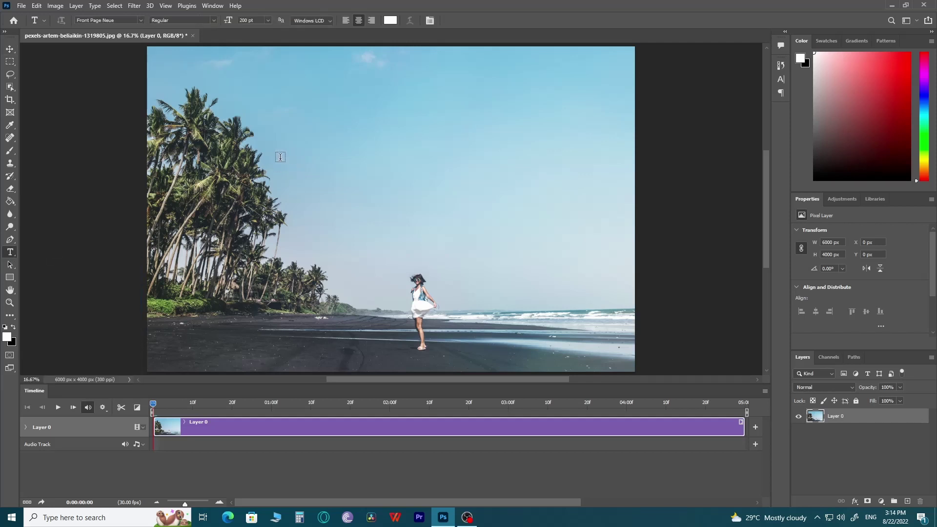
left_click(280, 157)
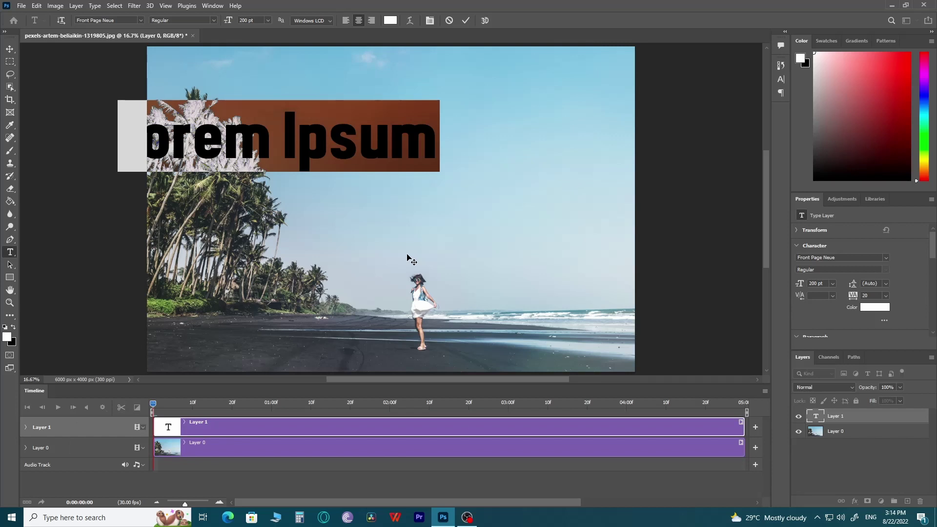
type("HOLIDAY ON MY MIND")
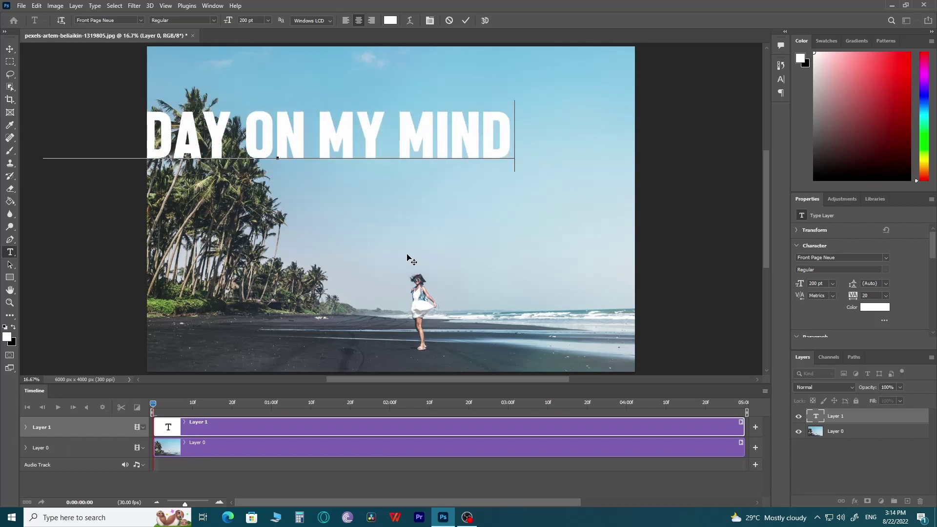
key("ctrl+Return")
Move the title right across the sky, then select Layer 0
key("v")
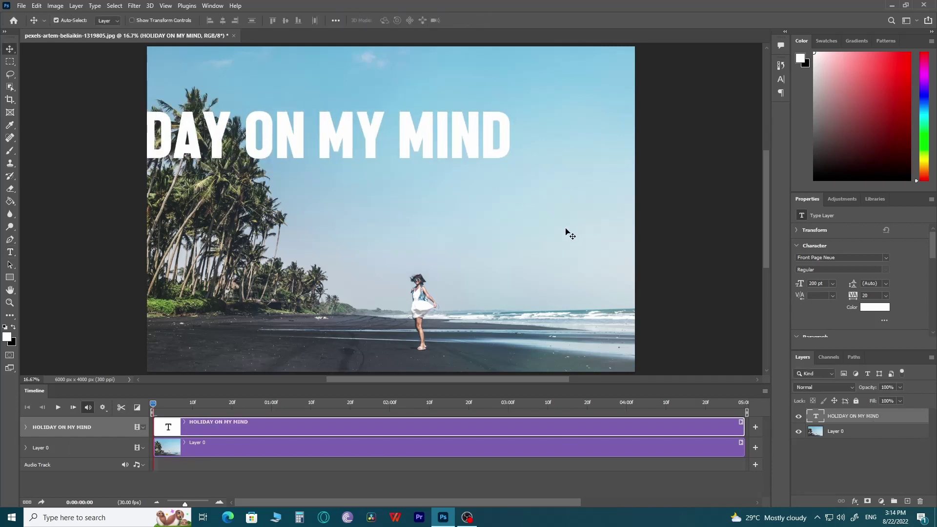
left_click_drag(486, 149, 600, 157)
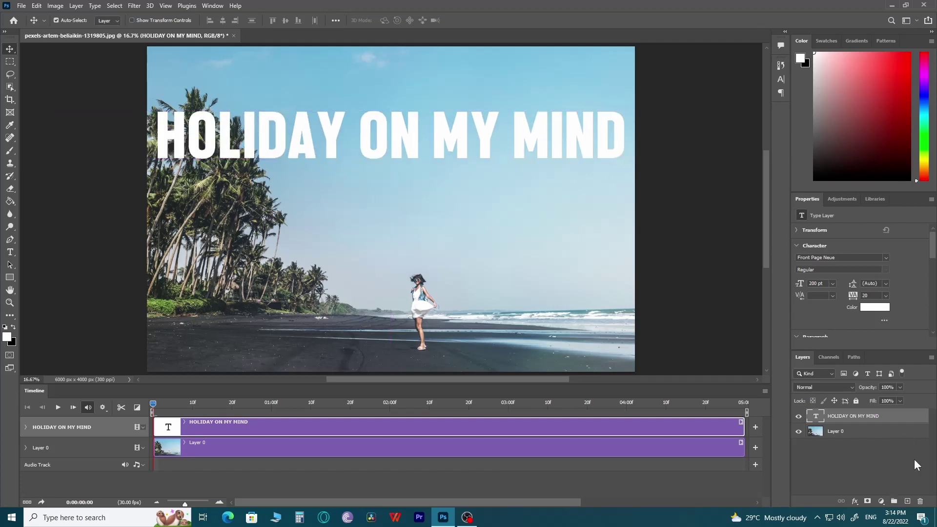
left_click(893, 432)
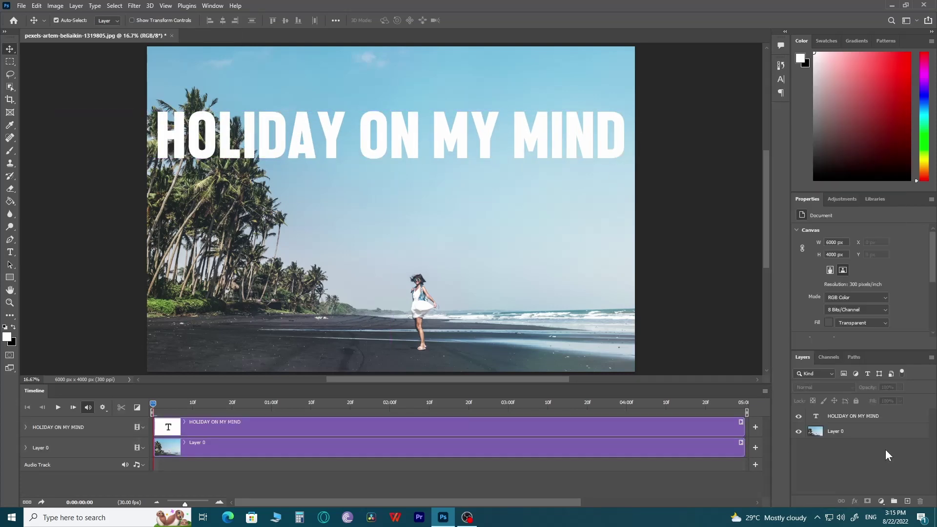
Convert Layer 0 and the HOLIDAY ON MY MIND layer to smart objects
right_click(859, 432)
left_click(861, 154)
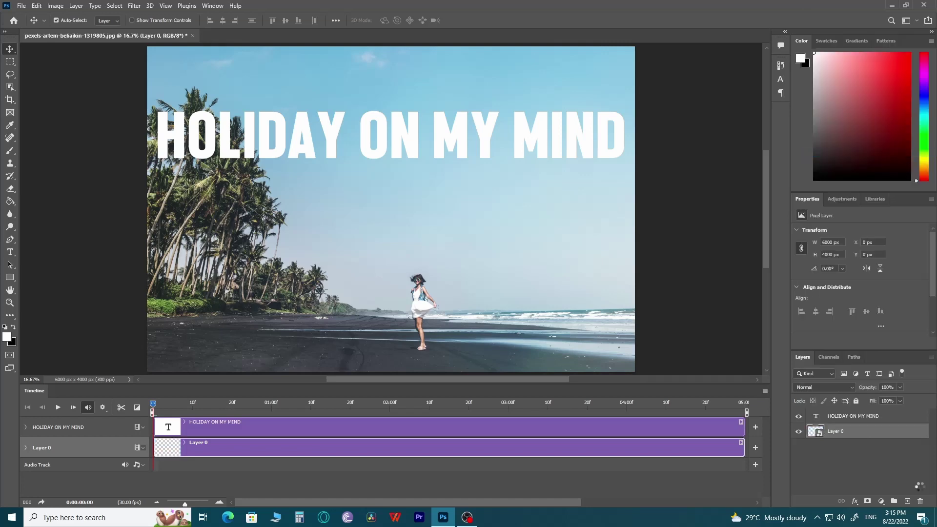
left_click(859, 416)
right_click(859, 415)
left_click(819, 244)
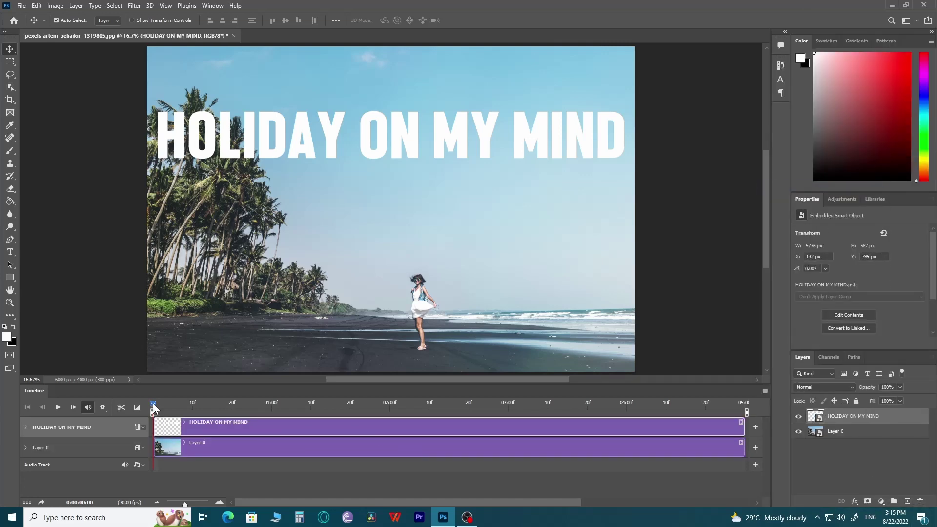
Expand the title track and set a Transform keyframe at 0:00:02:18
left_click_drag(153, 403, 460, 411)
left_click(25, 427)
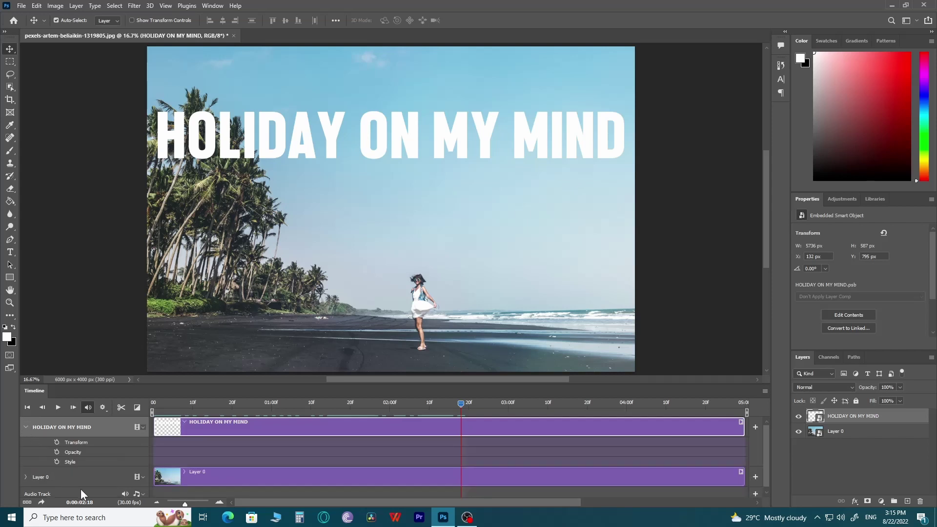
left_click(57, 442)
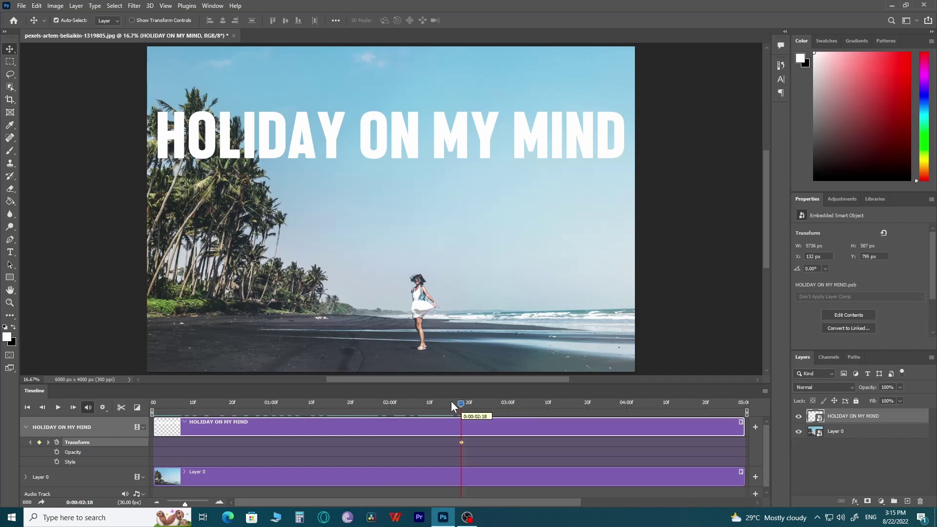
At 0:00:00:00, place the title past the photo's right edge and preview the slide-in
left_click_drag(450, 403, 163, 405)
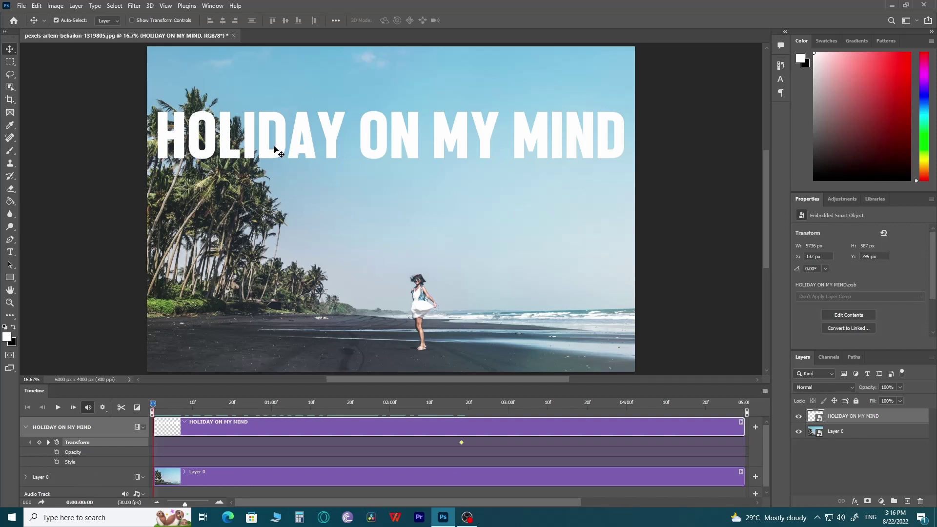
key("ctrl+alt+a")
left_click_drag(277, 150, 303, 151)
key("ctrl+z")
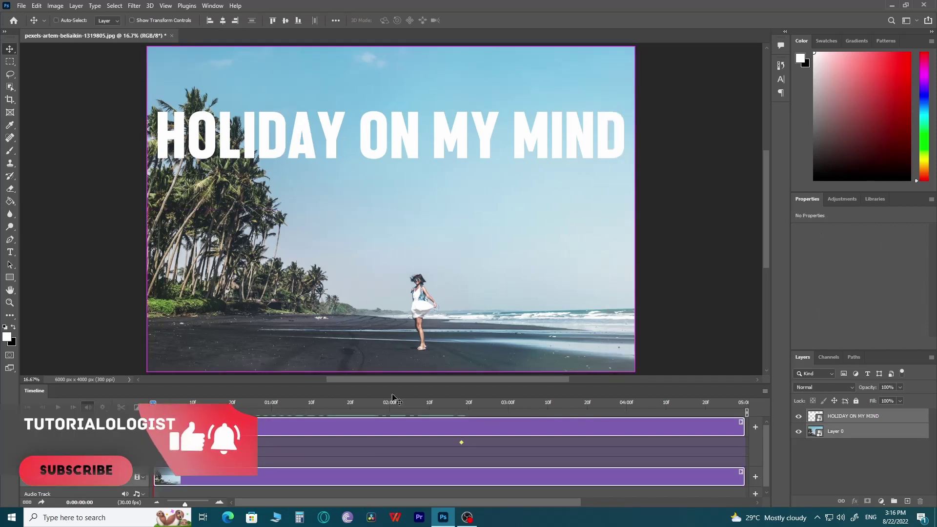
left_click(367, 427)
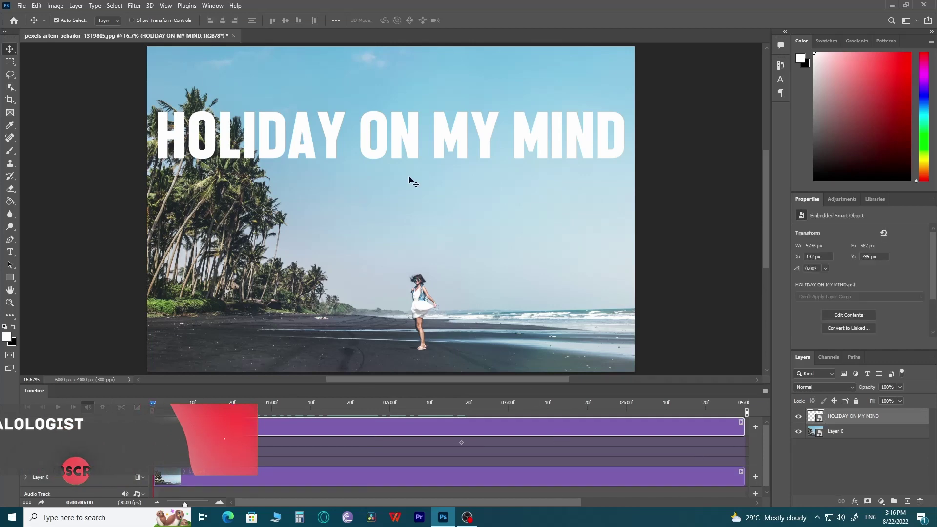
left_click_drag(404, 146, 571, 136)
left_click_drag(460, 380, 338, 368)
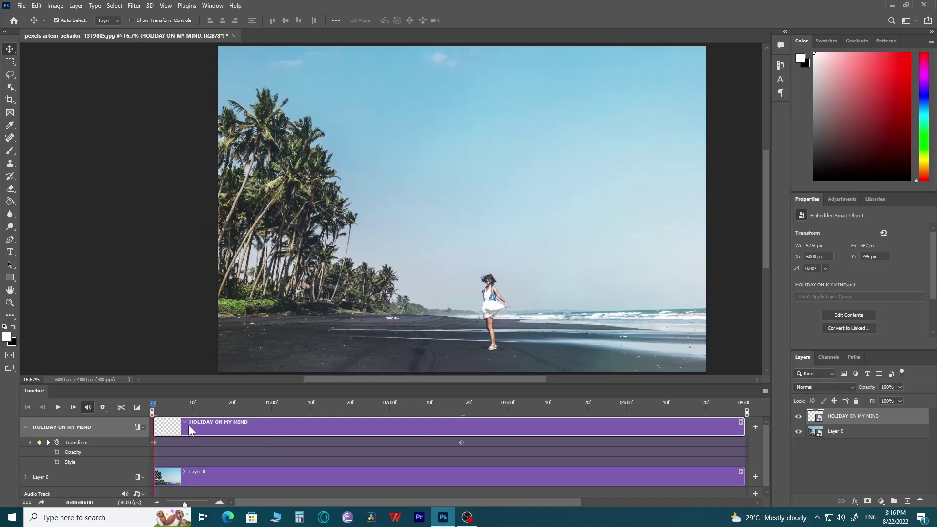
left_click(58, 407)
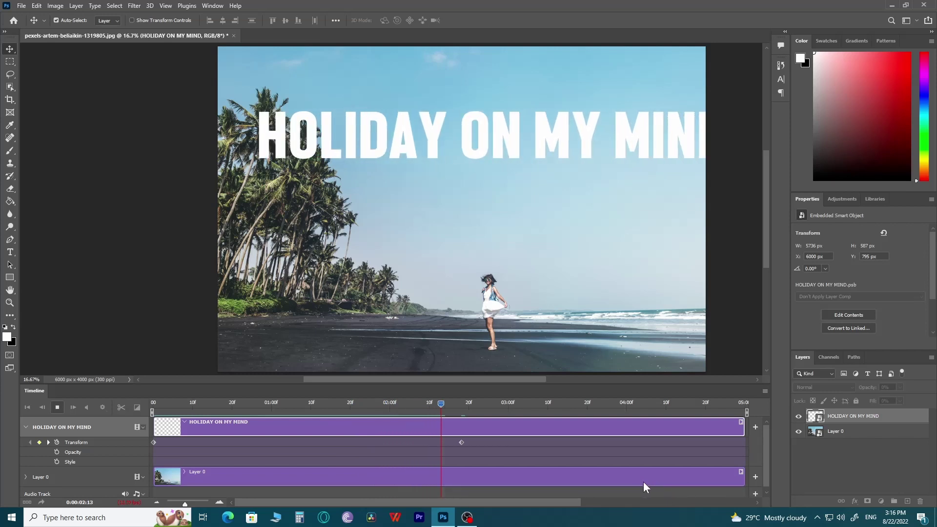
At 0:00:04:29, move the title off the left edge (X −5736 px) and preview it
key("space")
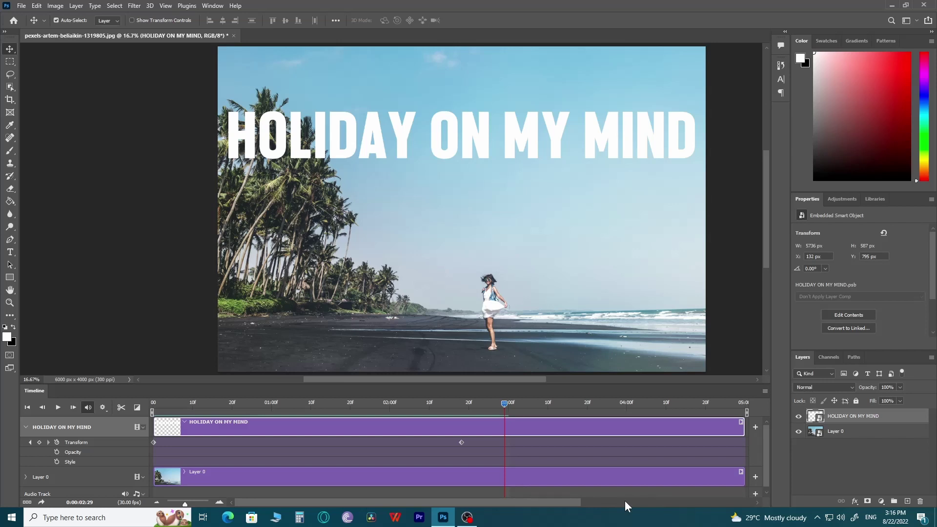
left_click_drag(505, 405, 743, 414)
left_click(445, 142, "shift")
left_click_drag(460, 132, 421, 134)
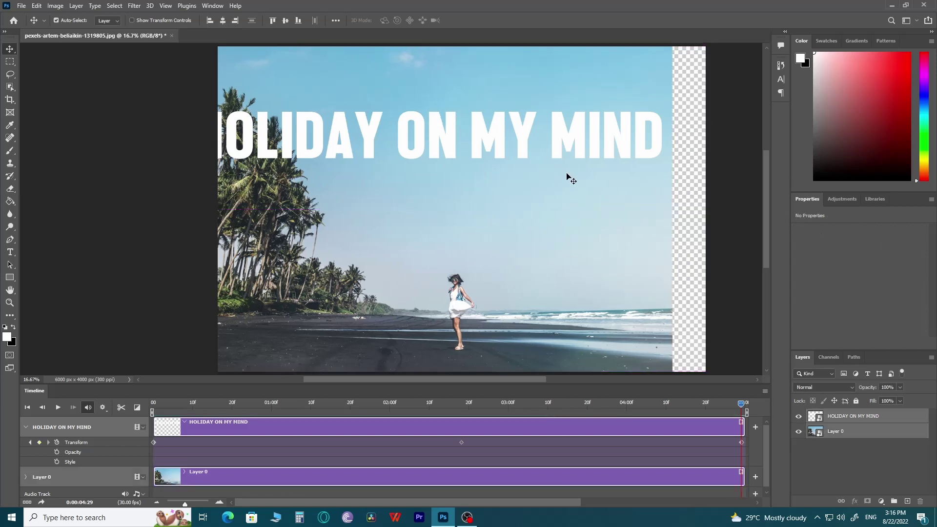
key("ctrl+z")
left_click(502, 431)
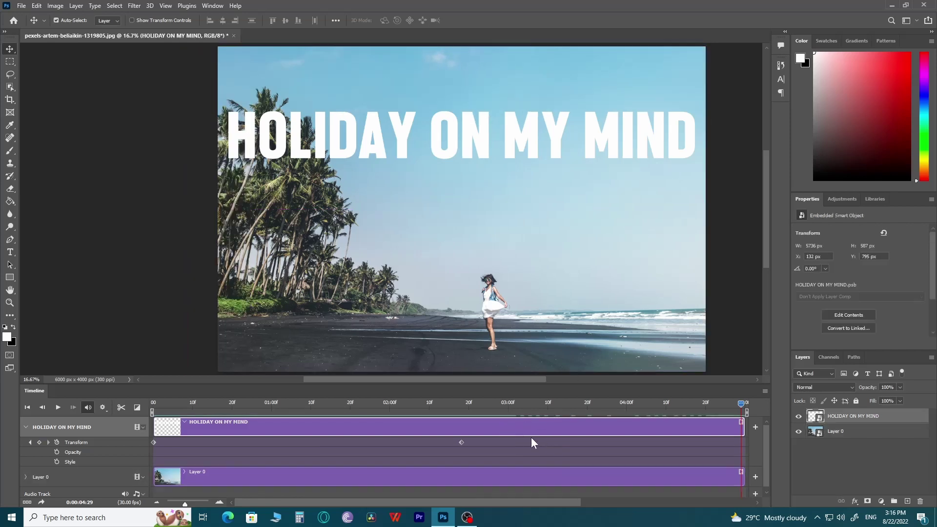
left_click_drag(397, 131, 318, 133)
left_click_drag(394, 379, 536, 370)
key("space")
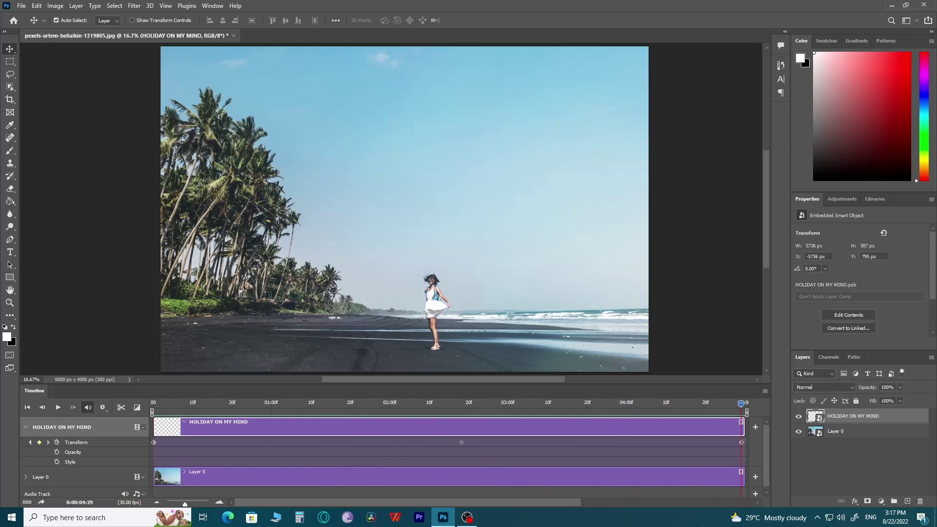
Shift the middle keyframe earlier and add a 0:00:02:19 keyframe holding the title on the photo
left_click(462, 442)
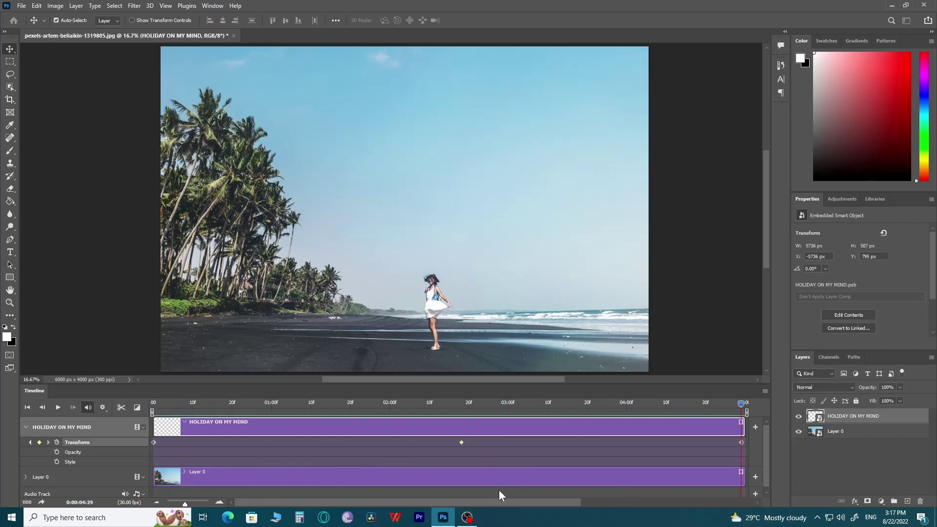
left_click_drag(461, 441, 374, 441)
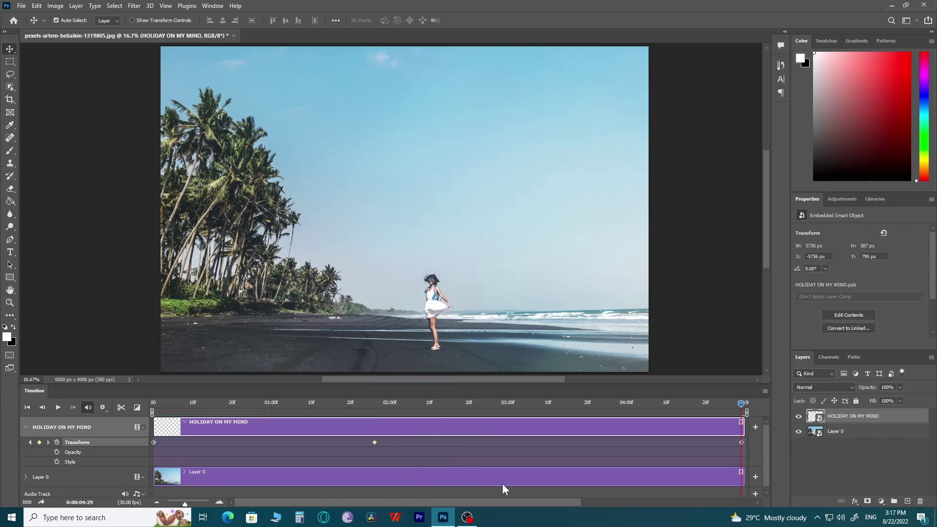
left_click_drag(740, 404, 467, 409)
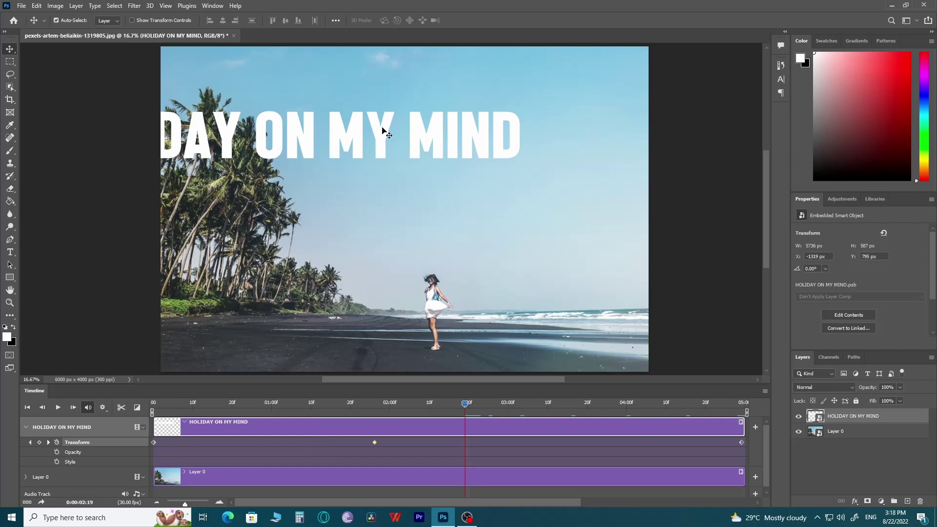
left_click_drag(384, 132, 502, 133)
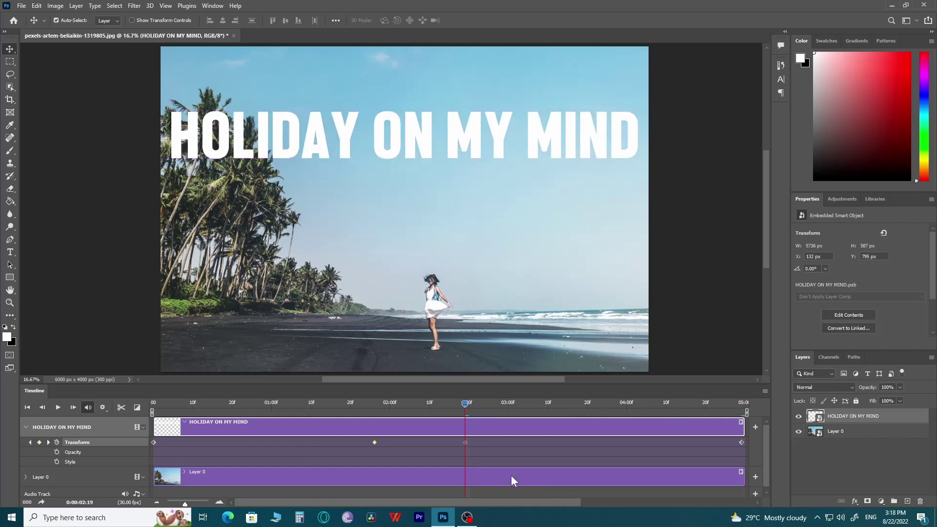
left_click(488, 445)
left_click(27, 407)
left_click(58, 407)
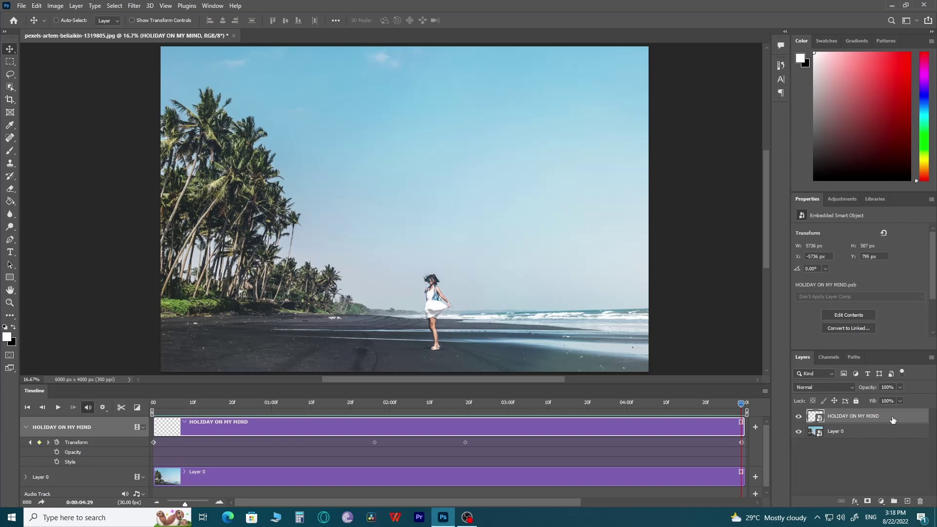
Delete the animated title and type a new 'HOLIDAY ON MY MIND' text layer
key("Delete")
left_click(9, 252)
left_click(252, 171)
type("HOLIDAY ON MY MIND")
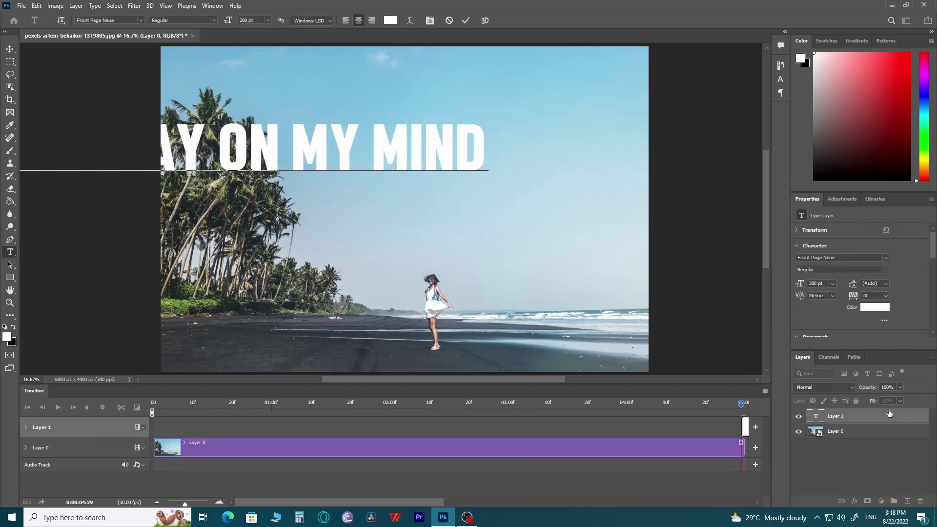
key("ctrl+Return")
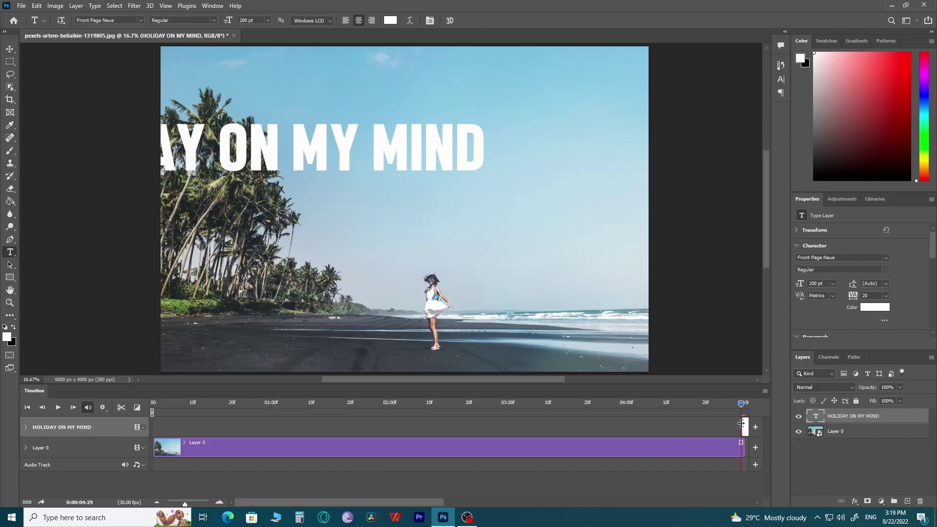
Stretch the new title clip across the whole timeline and center it across the sky
left_click_drag(745, 428, 140, 417)
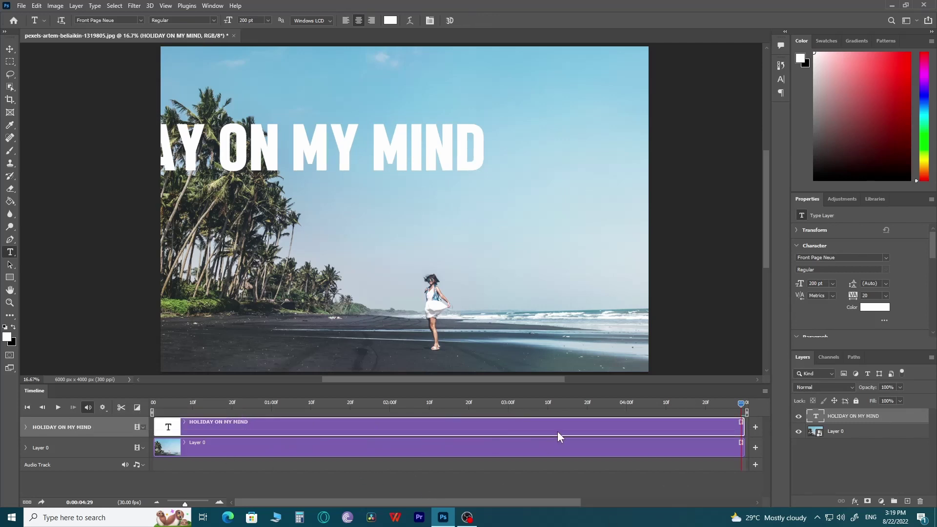
key("v")
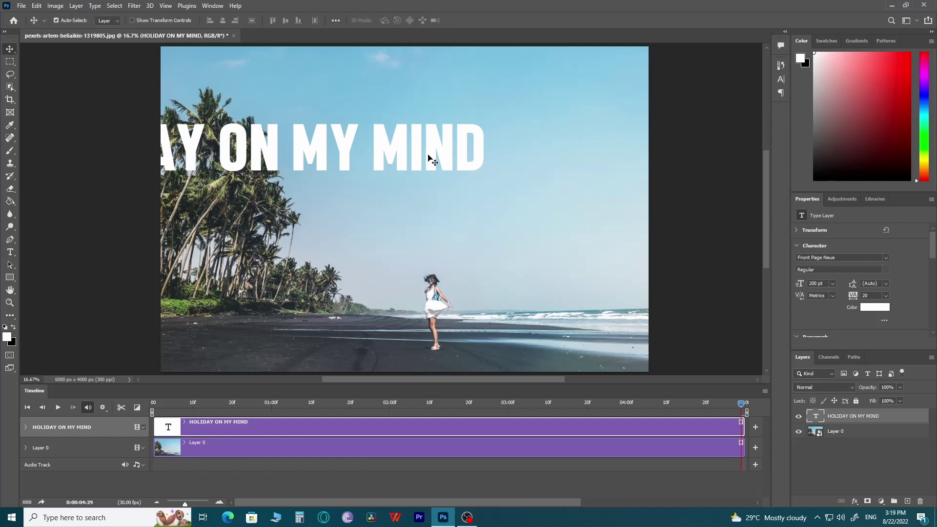
left_click_drag(431, 157, 584, 165)
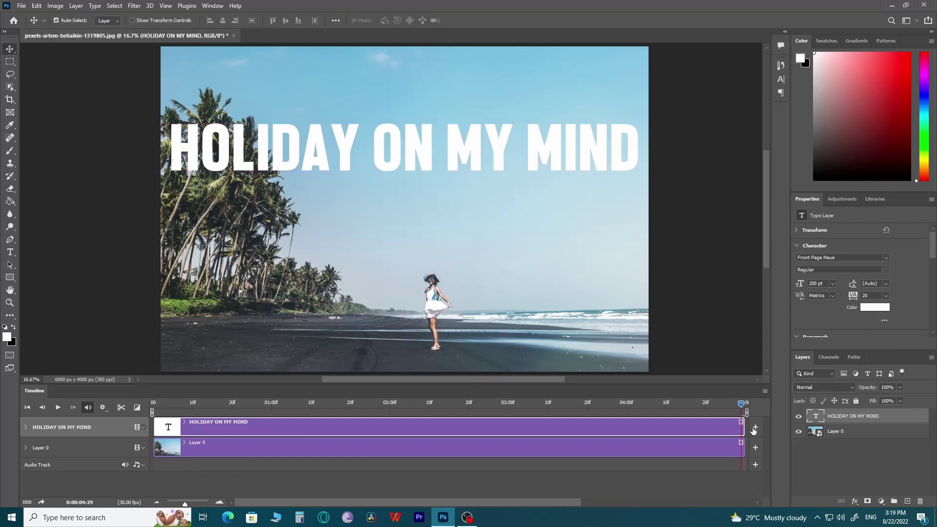
left_click(25, 427)
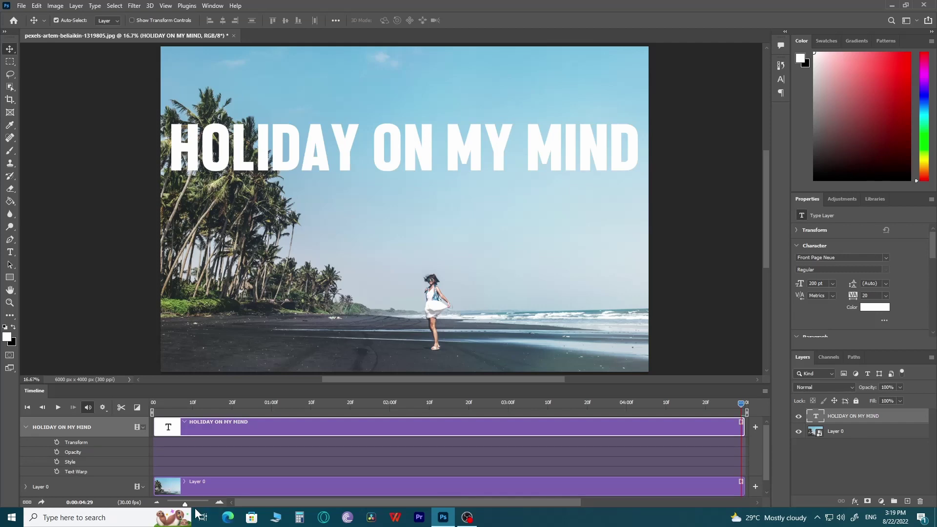
Convert the new title to a smart object and set a 100% Opacity keyframe at the start
right_click(898, 421)
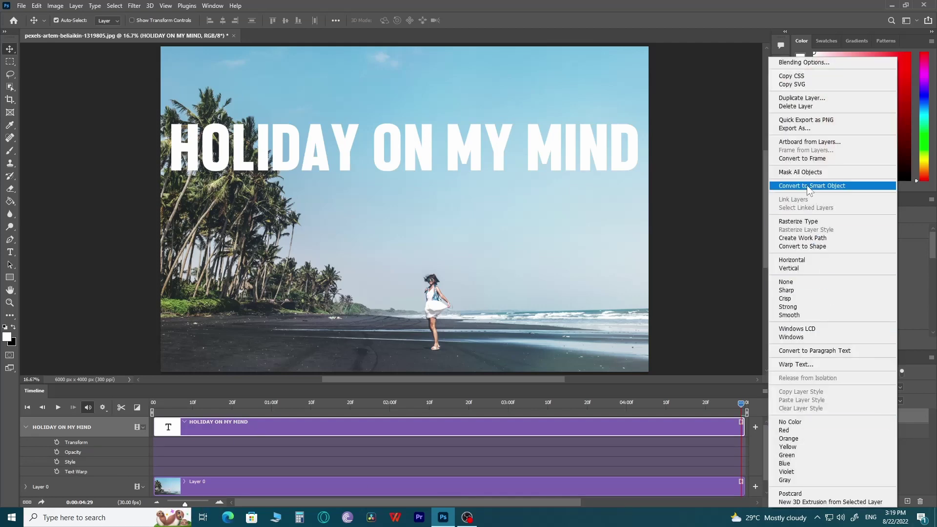
left_click(933, 337)
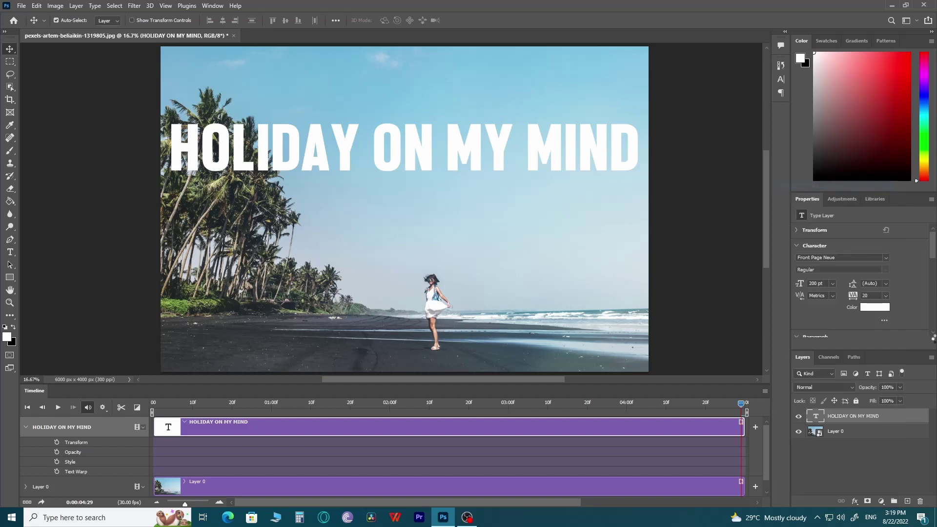
left_click(25, 427)
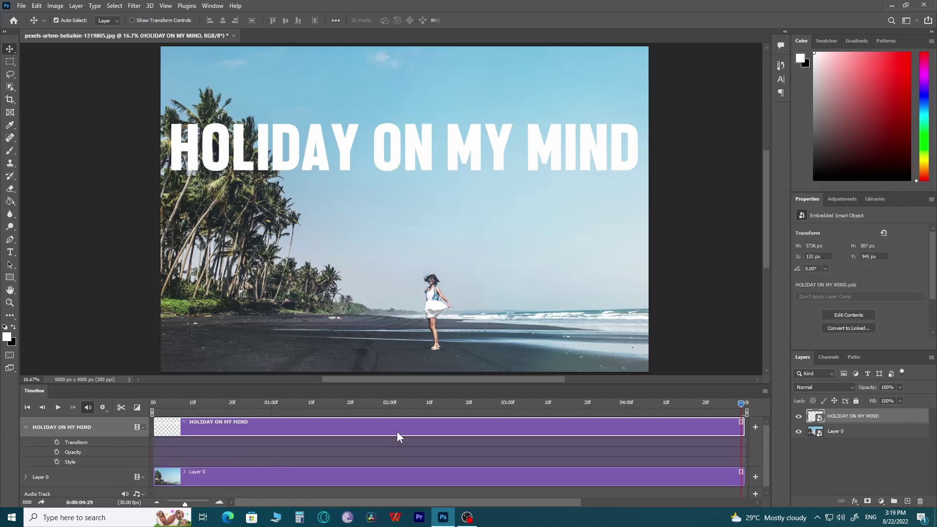
left_click_drag(747, 406, 152, 409)
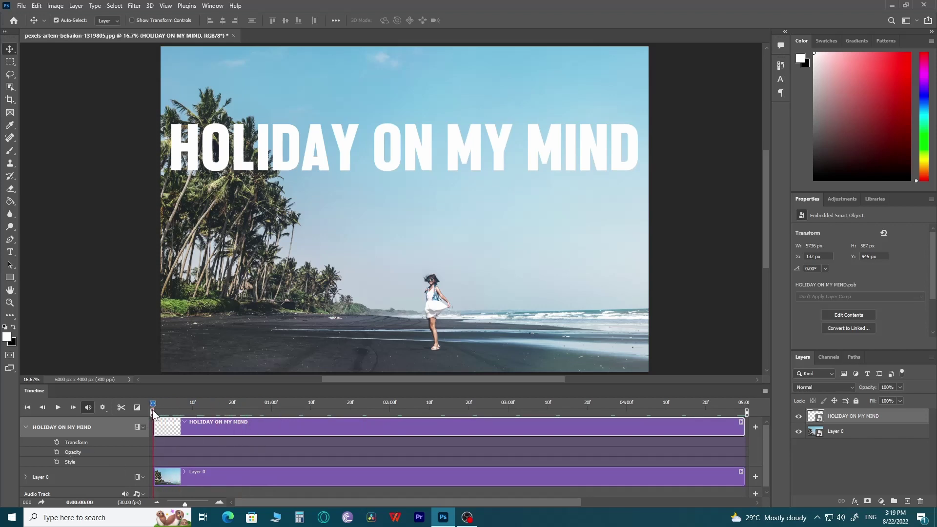
left_click(56, 452)
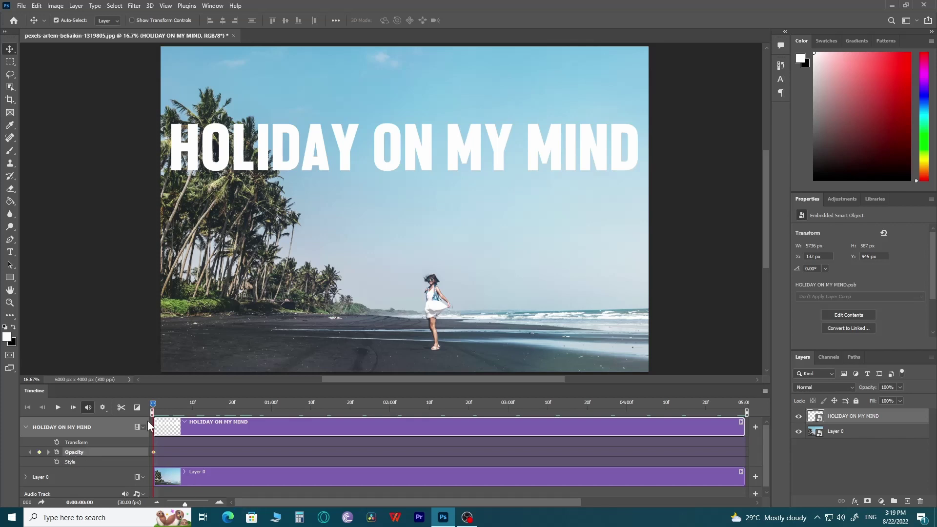
Keyframe the title's opacity to 0% at about 1:04 and 100% at about 2:19
left_click_drag(154, 404, 286, 405)
left_click(901, 387)
left_click_drag(898, 399, 813, 401)
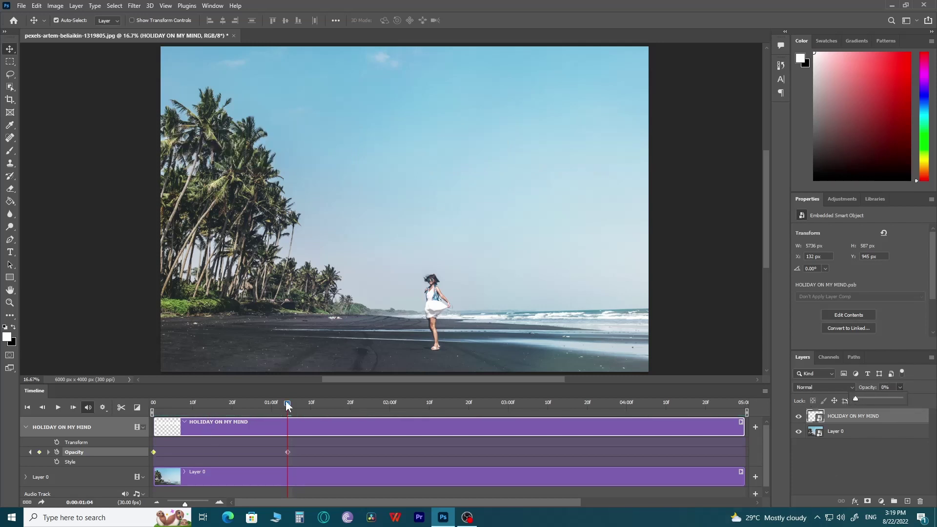
left_click_drag(287, 404, 465, 404)
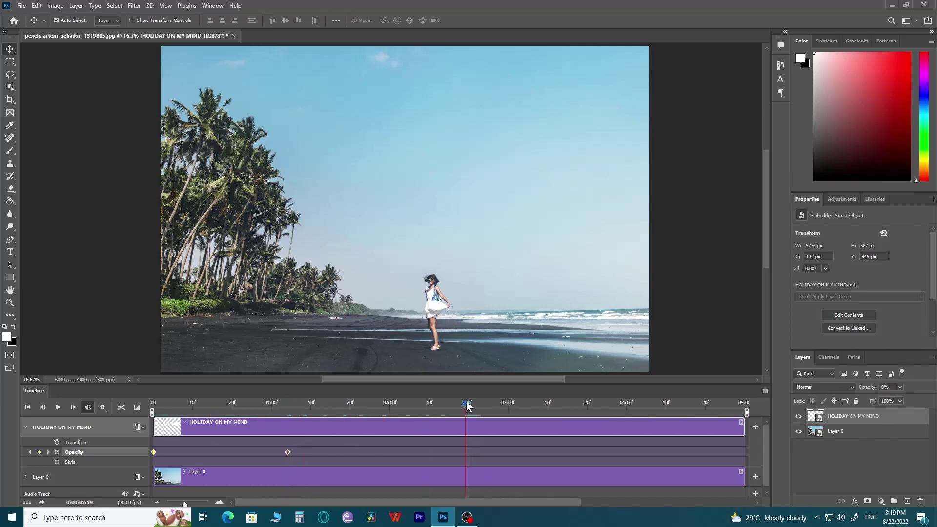
left_click(900, 388)
left_click_drag(898, 398, 929, 399)
Fade the title to 0% at about 3:29 and back to 100% at 4:29, then preview
left_click_drag(503, 411, 622, 411)
left_click(900, 388)
left_click_drag(901, 400, 813, 402)
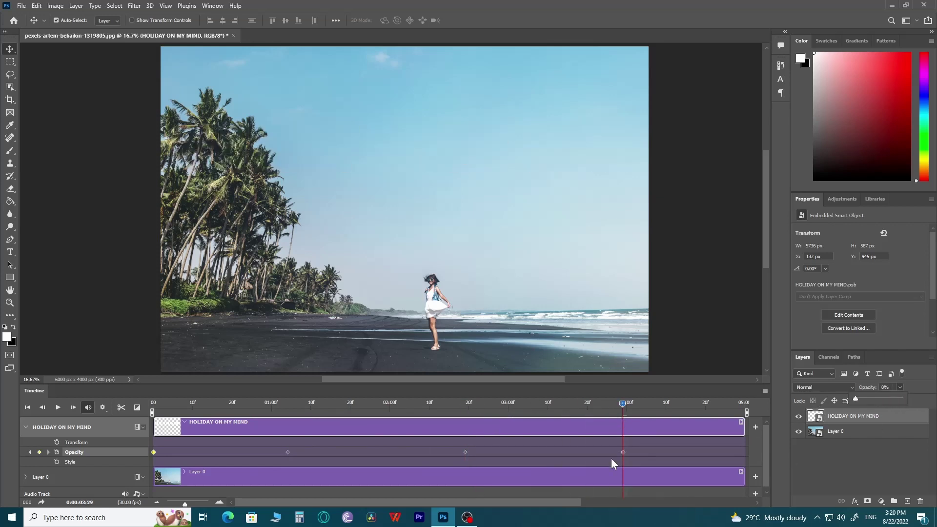
left_click_drag(624, 405, 747, 411)
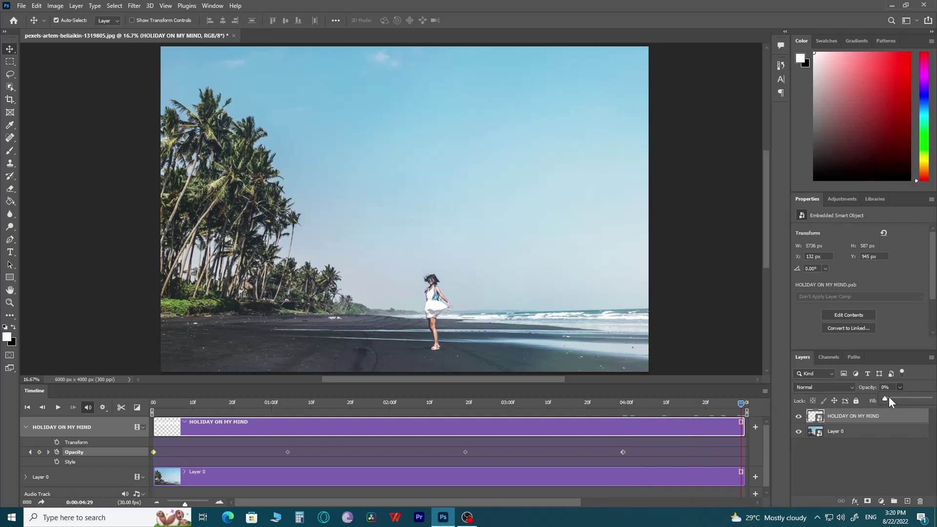
left_click_drag(890, 398, 930, 398)
key("space")
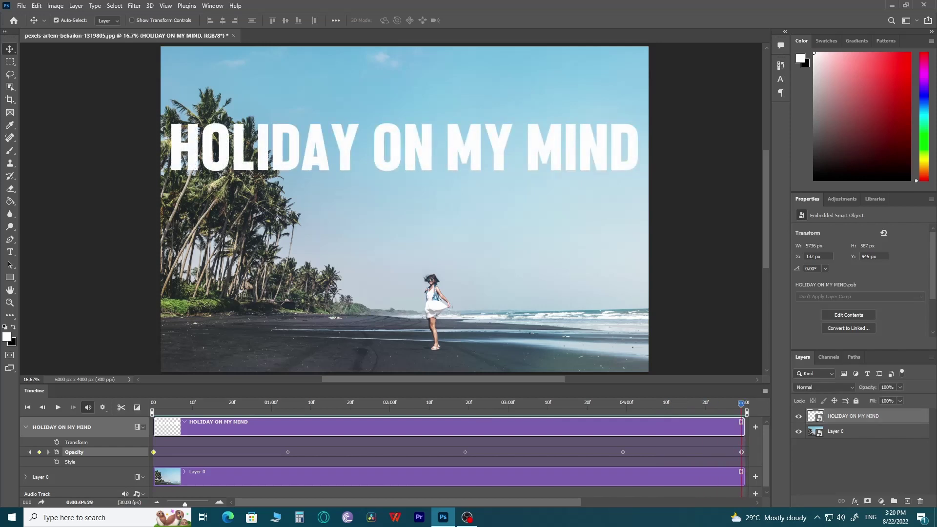
left_click(103, 407)
Open Render Video and name the output file 'SAMPLE 1'
left_click(41, 503)
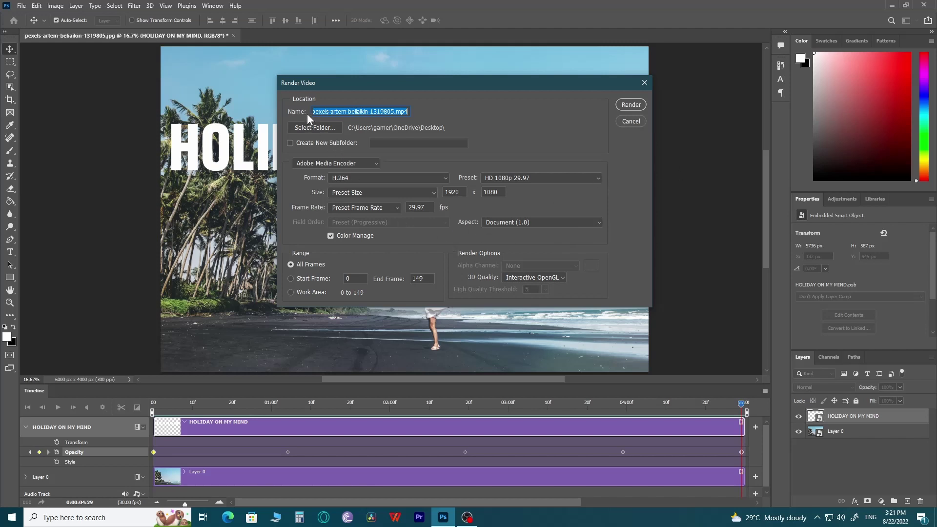
left_click(354, 112)
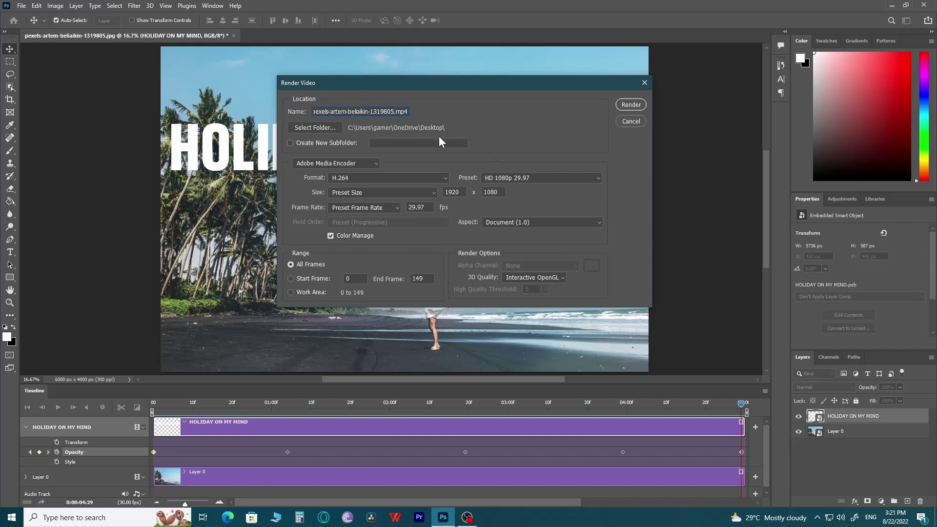
key("ctrl+a")
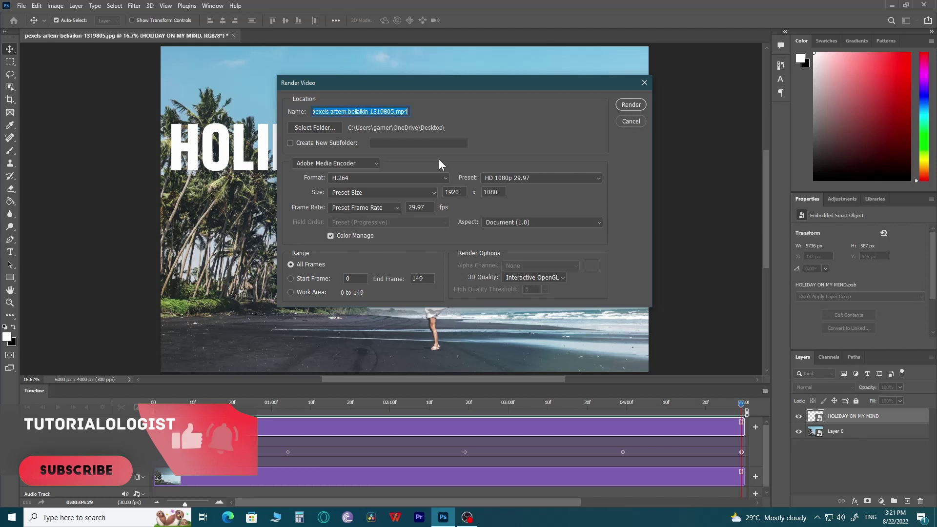
type("SAMPLE ")
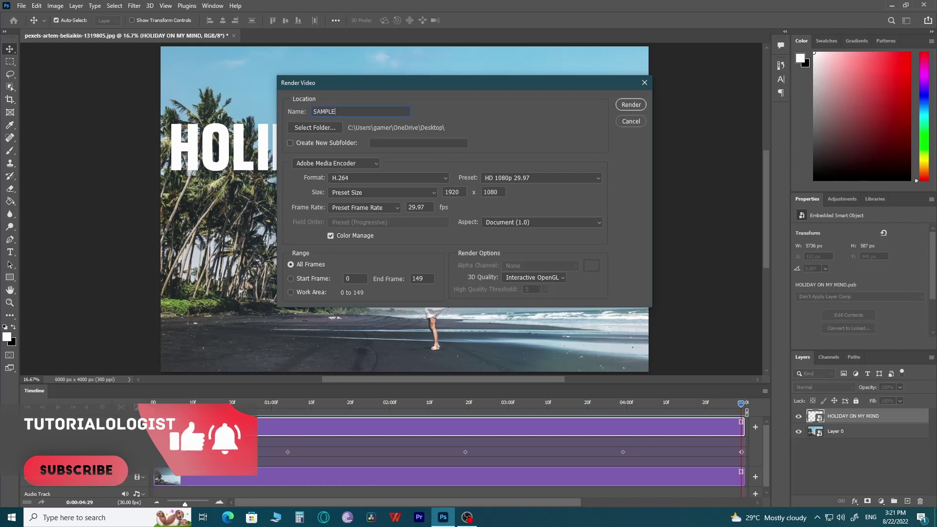
type("1")
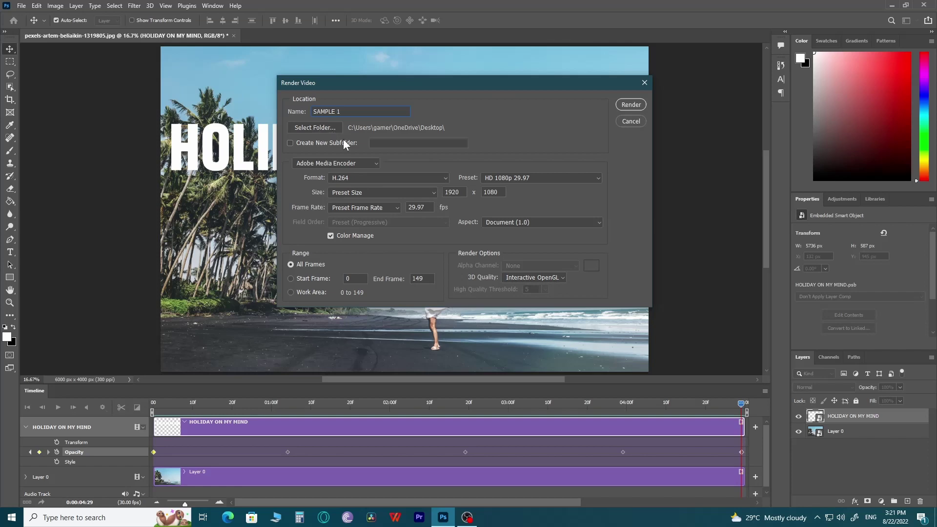
Choose H.264 format, the YouTube HD 1080p 29.97 preset and HDV 1080p size
left_click(443, 178)
left_click(338, 195)
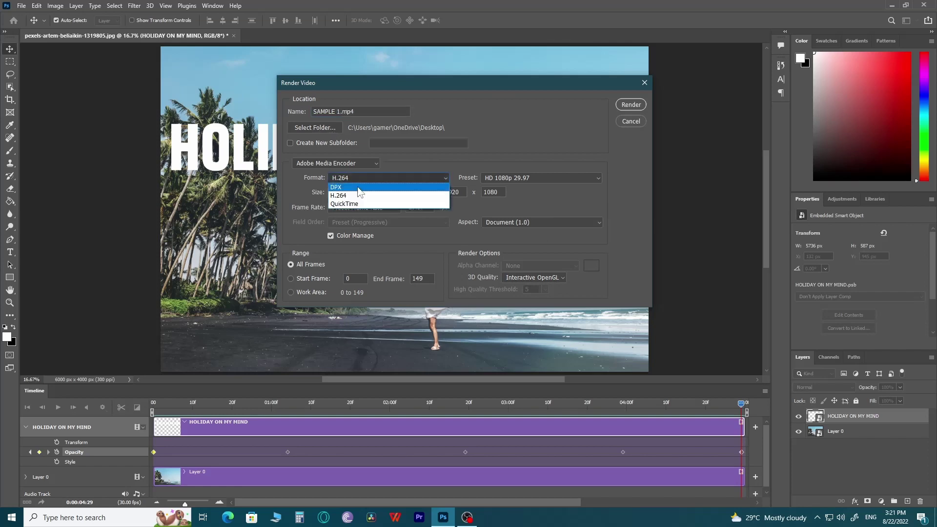
left_click(442, 177)
left_click(364, 196)
left_click(578, 177)
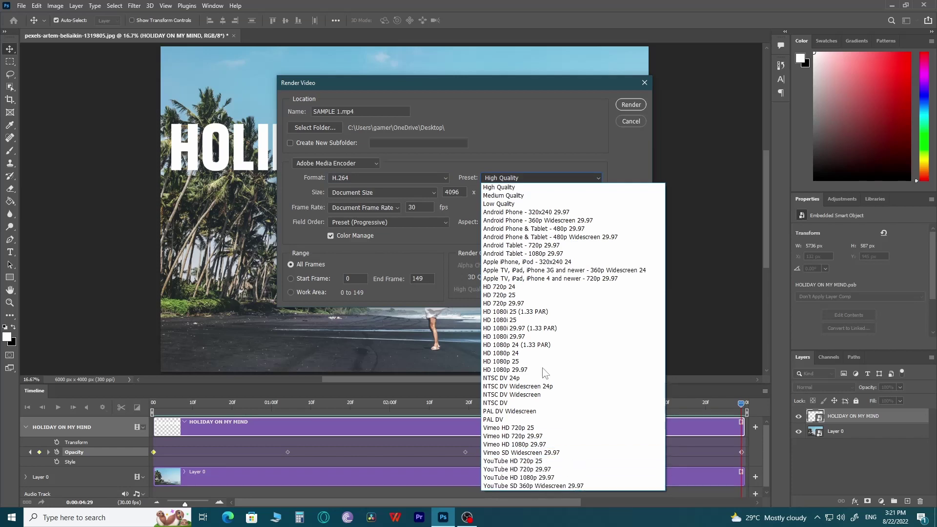
left_click(539, 179)
left_click(548, 177)
left_click(537, 481)
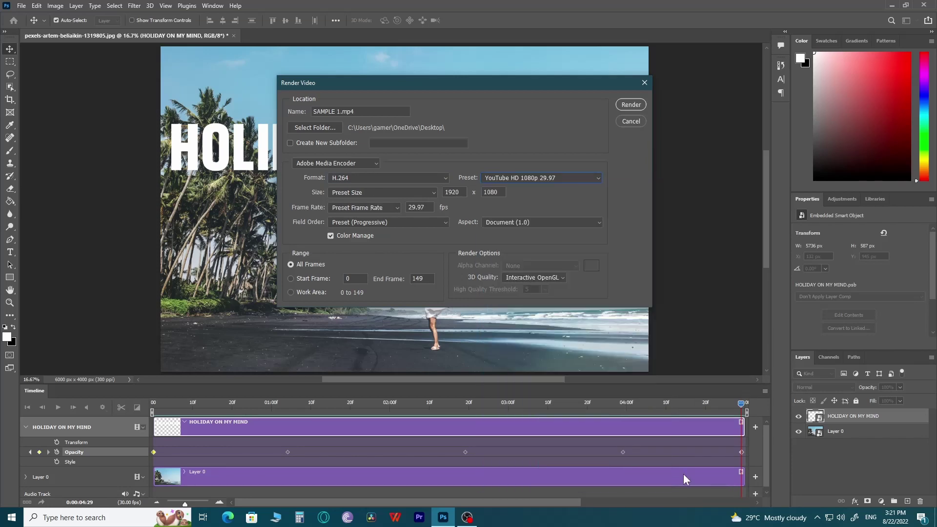
left_click(403, 193)
left_click(345, 326)
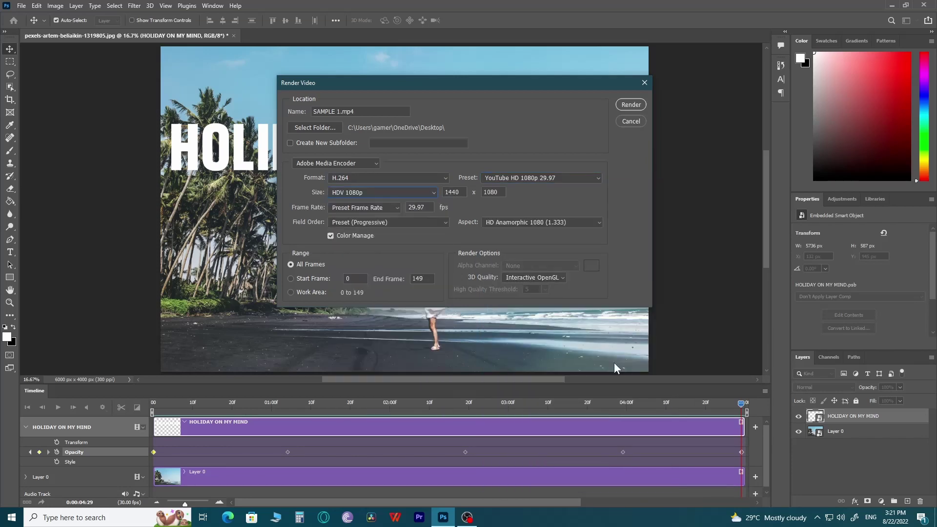
Render the animation to SAMPLE 1.mp4 at HDV 1080p, 1440 x 1080
left_click(630, 105)
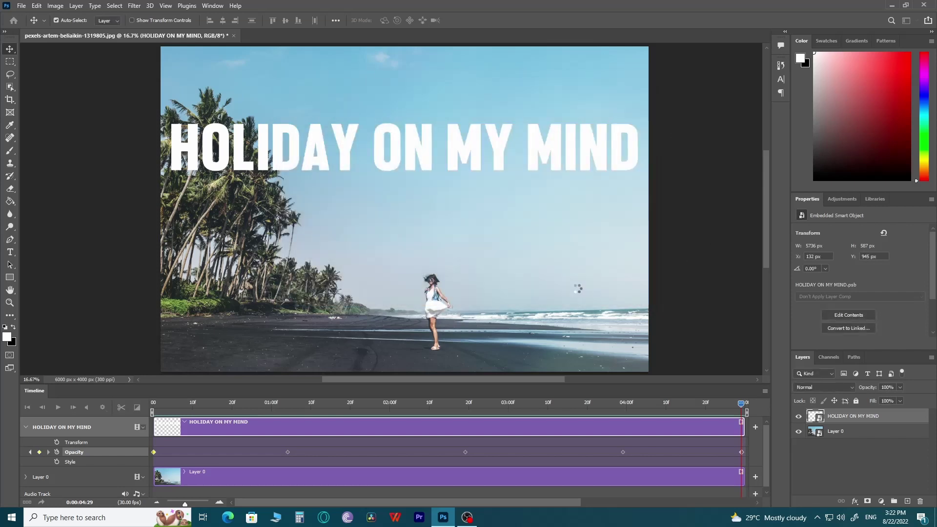